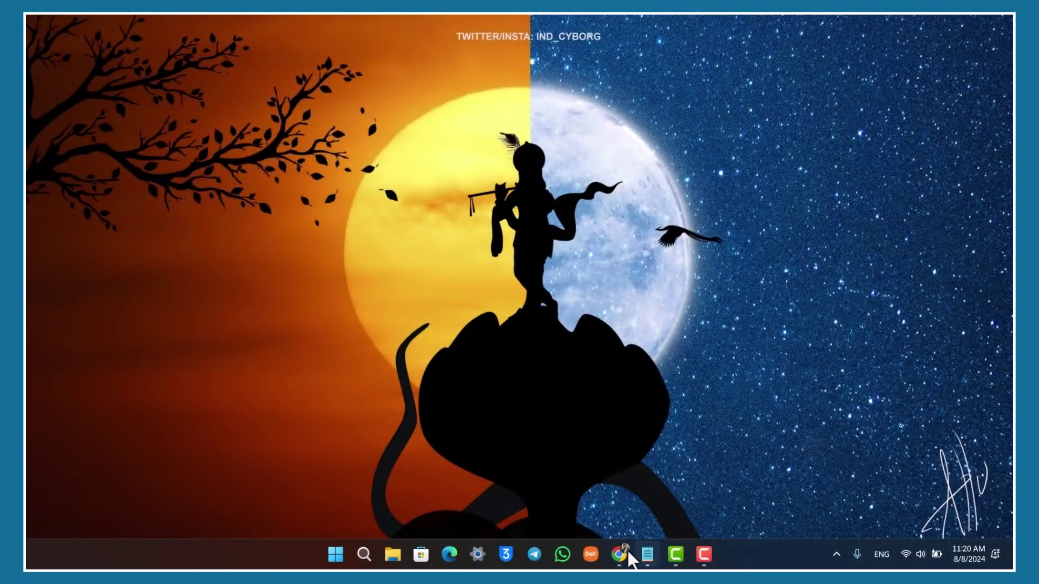
# Step: In Chrome, highlight the Plugins waitlist notice that new plugins aren't accepted, then return to ChatGPT
pyautogui.click(622, 559)
pyautogui.click(300, 30)
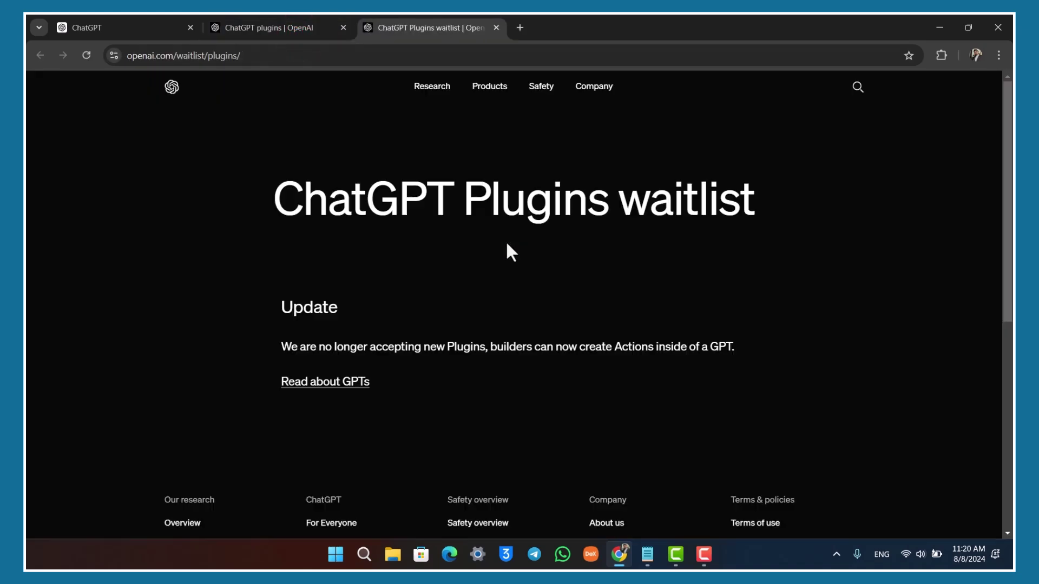
pyautogui.moveTo(282, 347); pyautogui.dragTo(659, 347)
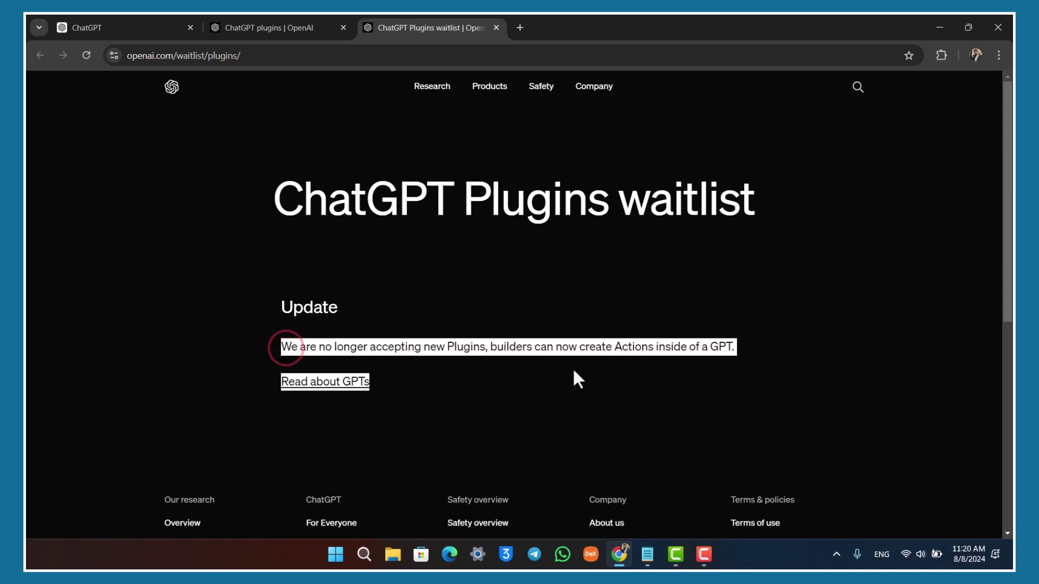
pyautogui.click(659, 346)
pyautogui.click(121, 27)
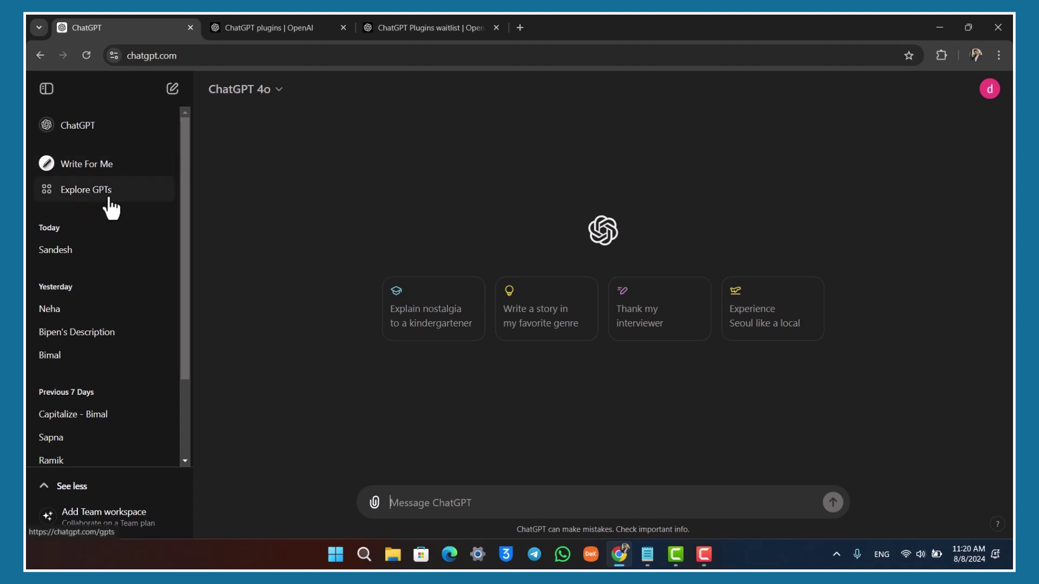
# Step: Open the Explore GPTs gallery of custom GPTs from the ChatGPT sidebar
pyautogui.click(91, 192)
pyautogui.scroll(-3, 951, 276)
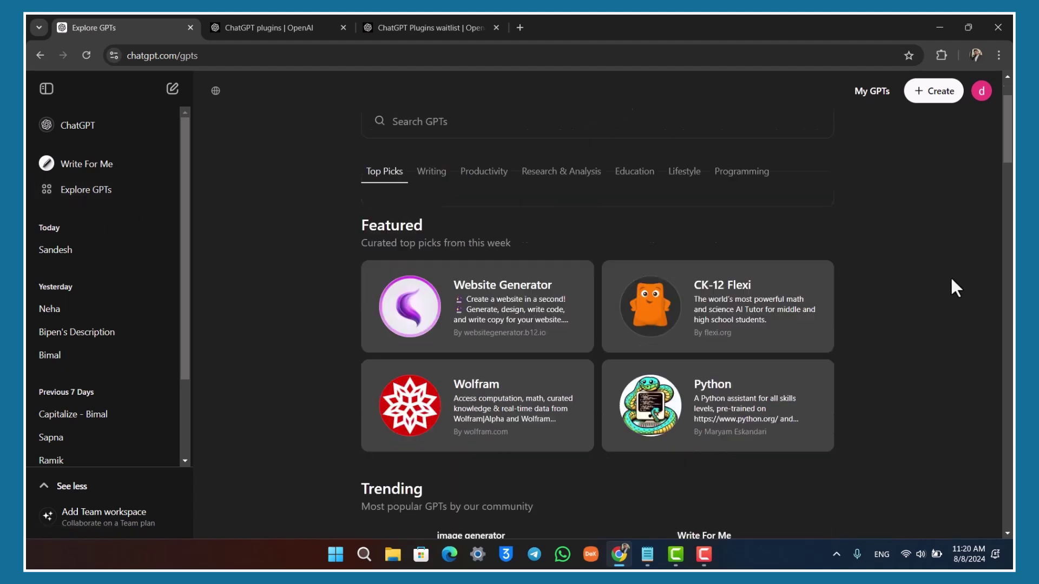
pyautogui.scroll(-4, 950, 276)
pyautogui.scroll(-3, 951, 276)
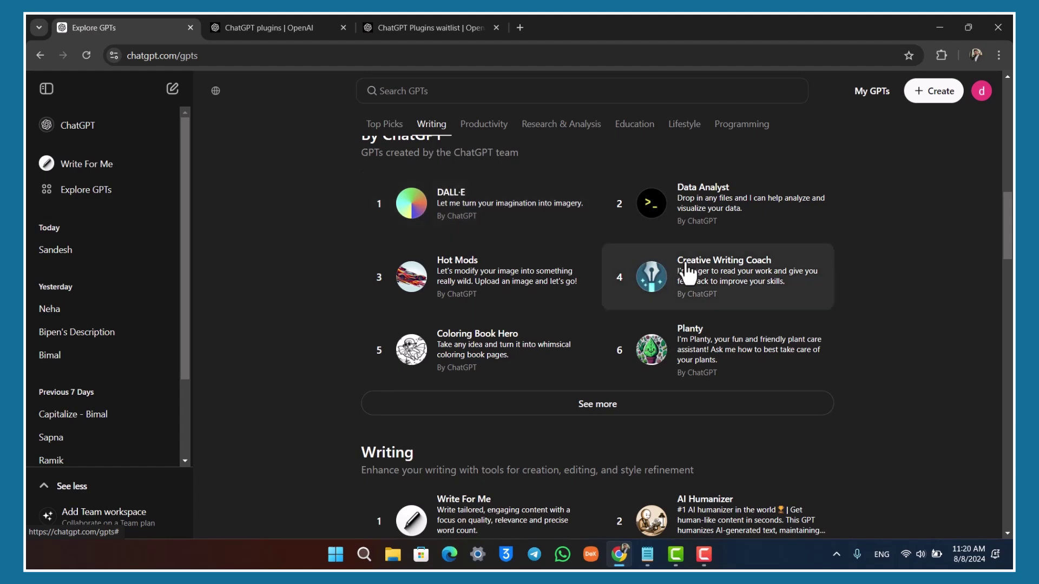
pyautogui.scroll(-2, 796, 300)
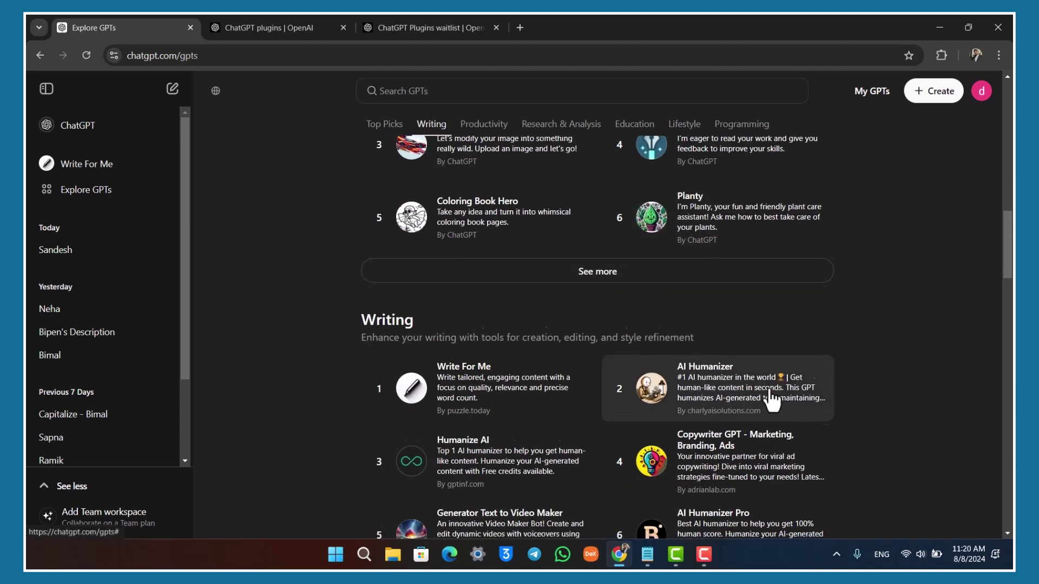
pyautogui.scroll(-2, 690, 418)
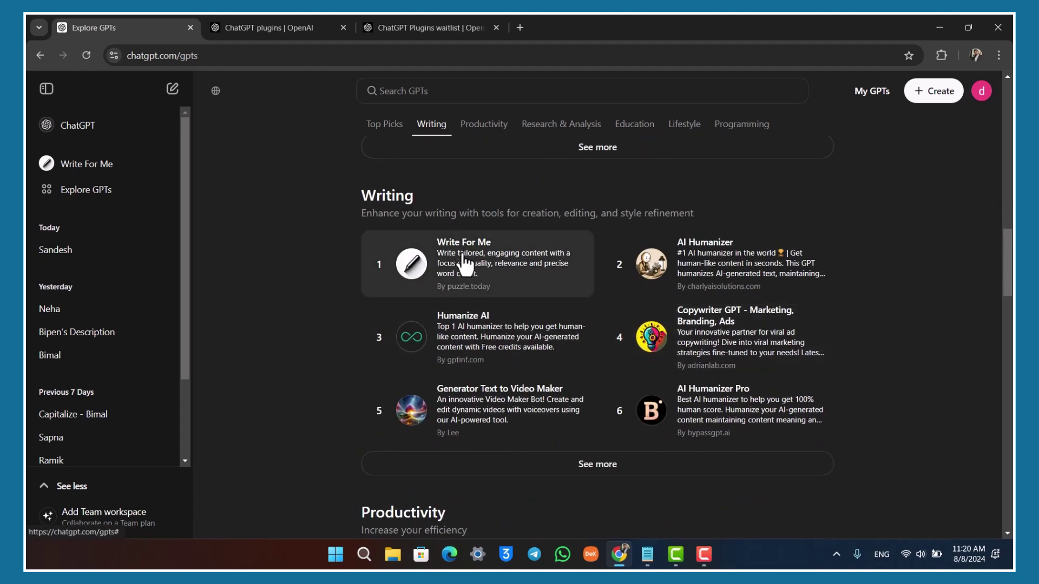
pyautogui.scroll(4, 624, 327)
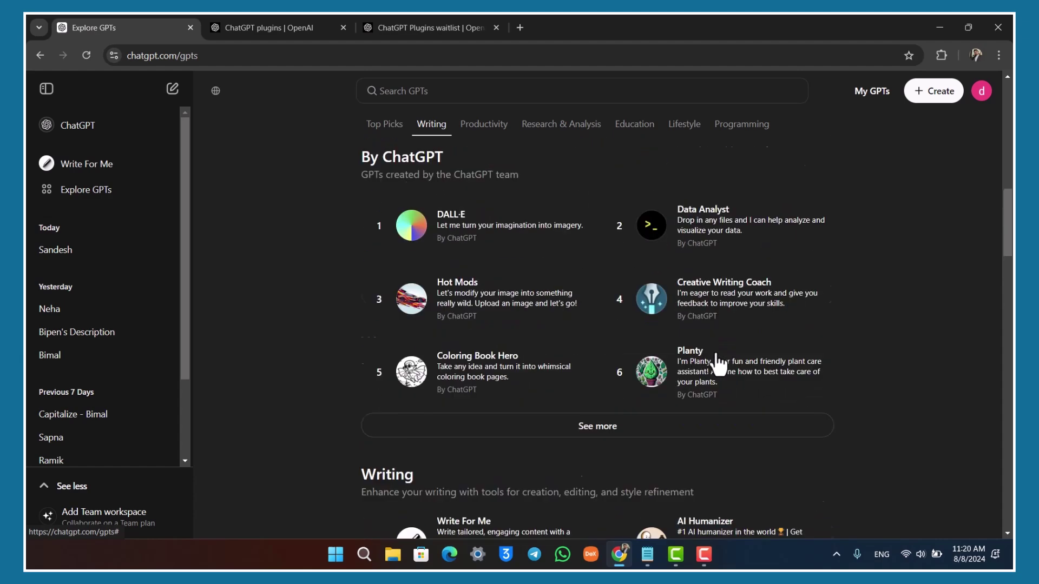
pyautogui.scroll(6, 812, 349)
pyautogui.scroll(4, 909, 367)
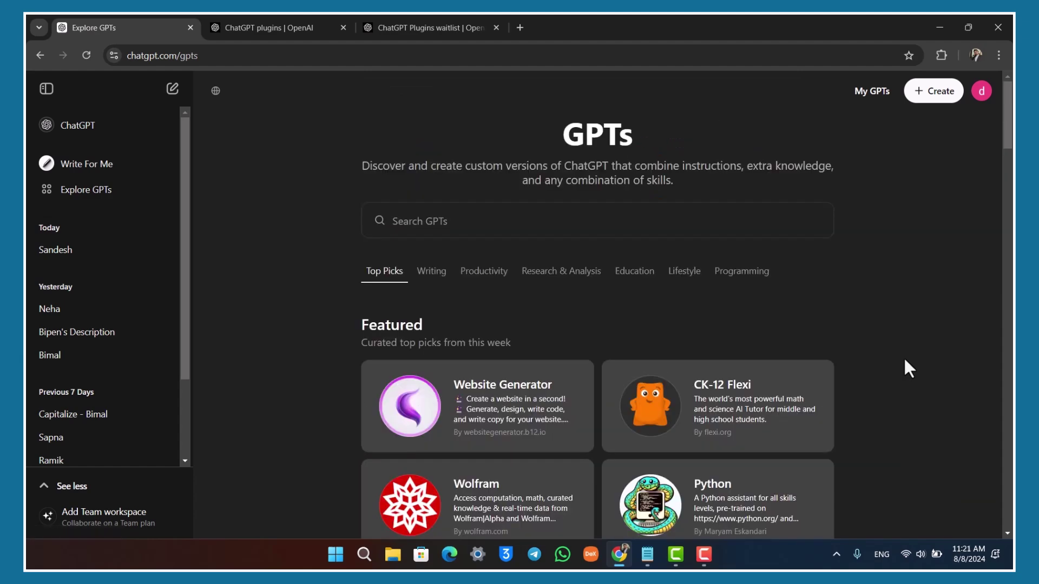
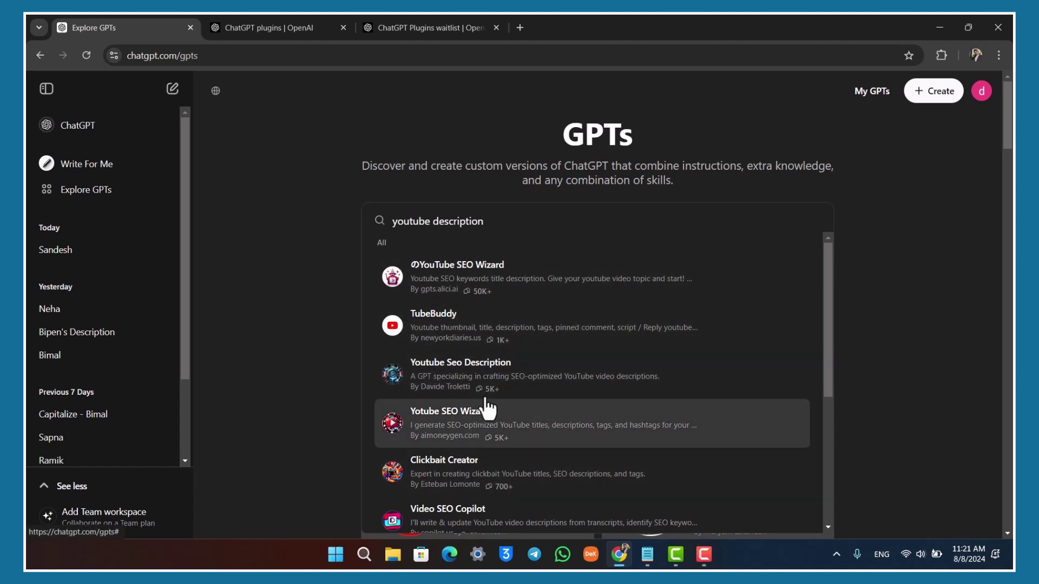
pyautogui.scroll(-1, 494, 434)
pyautogui.scroll(1, 479, 365)
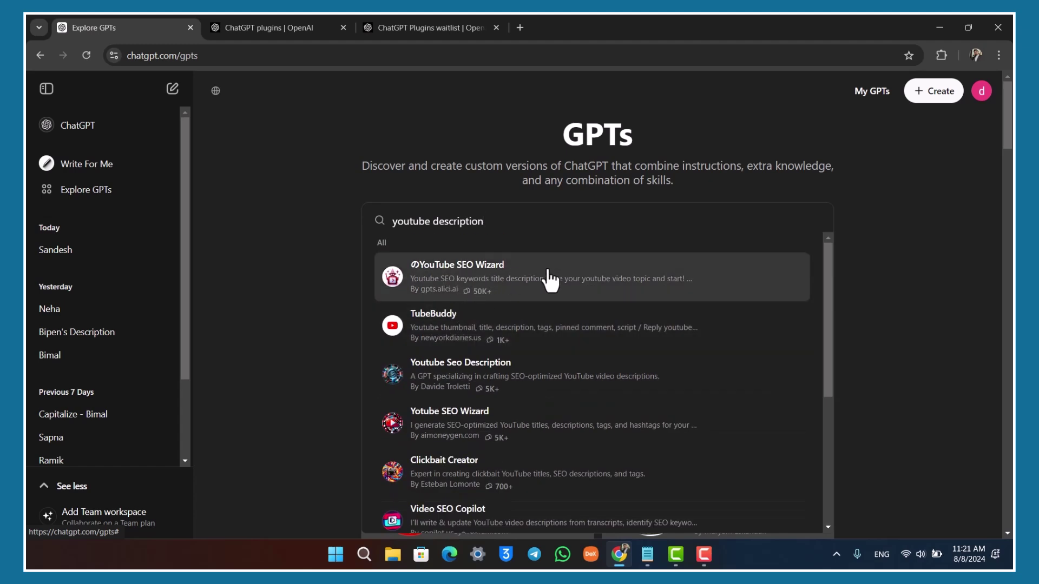
# Step: Replace the YouTube description search with 'python', then select the query to clear it
pyautogui.tripleClick(531, 222)
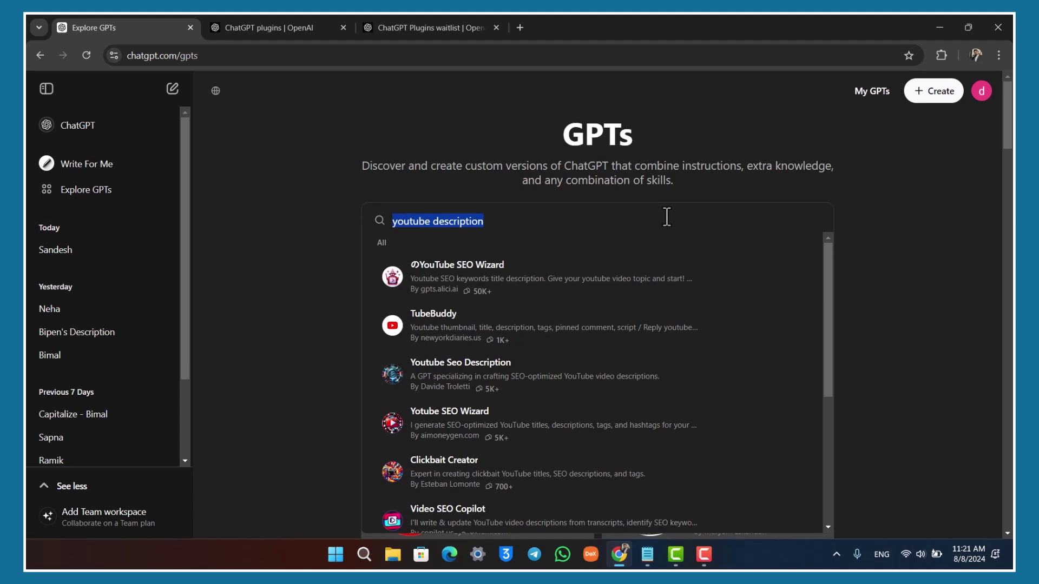
pyautogui.write('python')
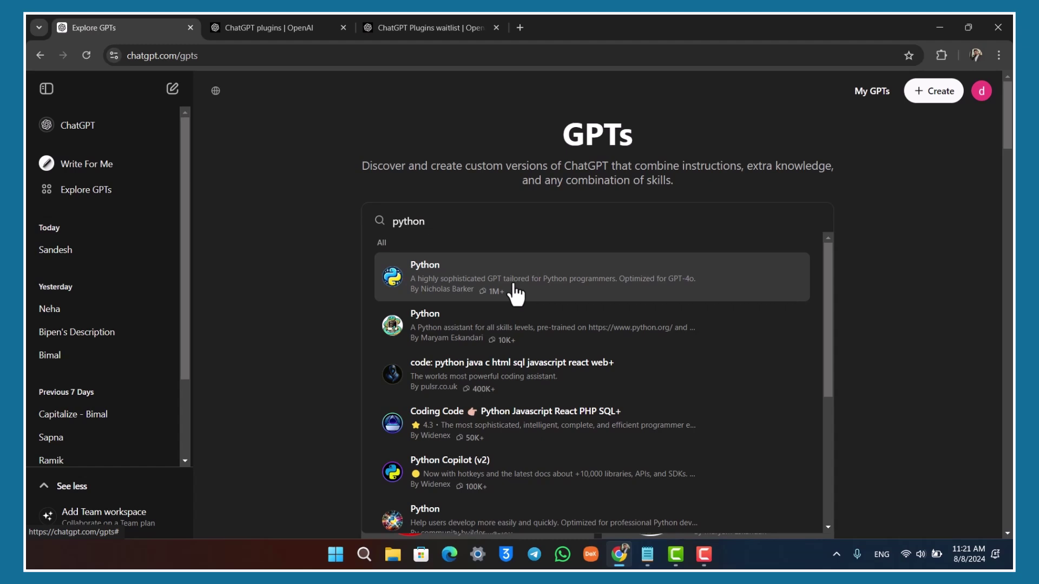
pyautogui.moveTo(474, 221); pyautogui.dragTo(360, 219)
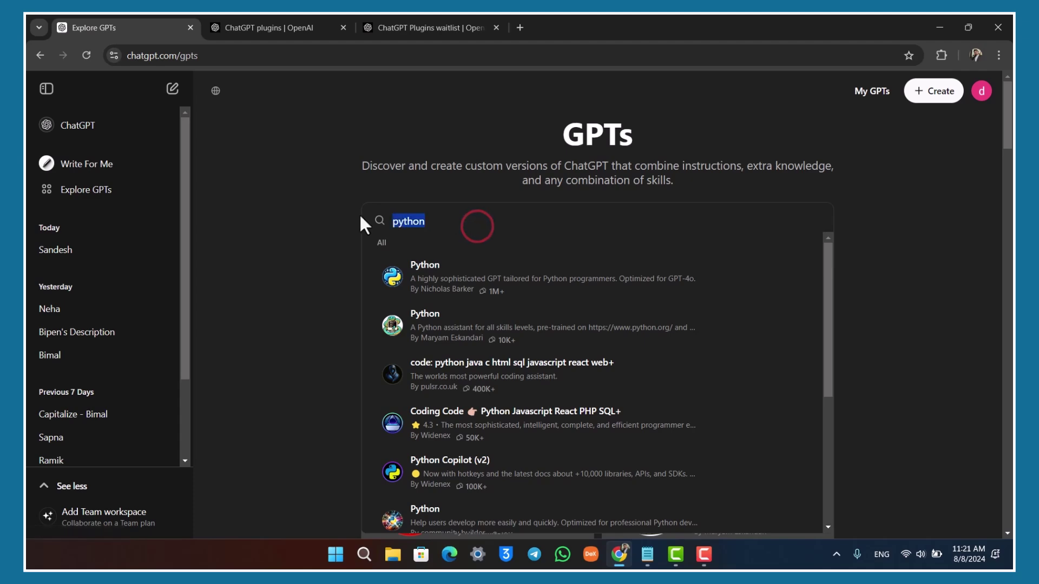
# Step: Clear the 'python' search, dismiss the recent GPT suggestions, and start a new chat
pyautogui.press('BackSpace')
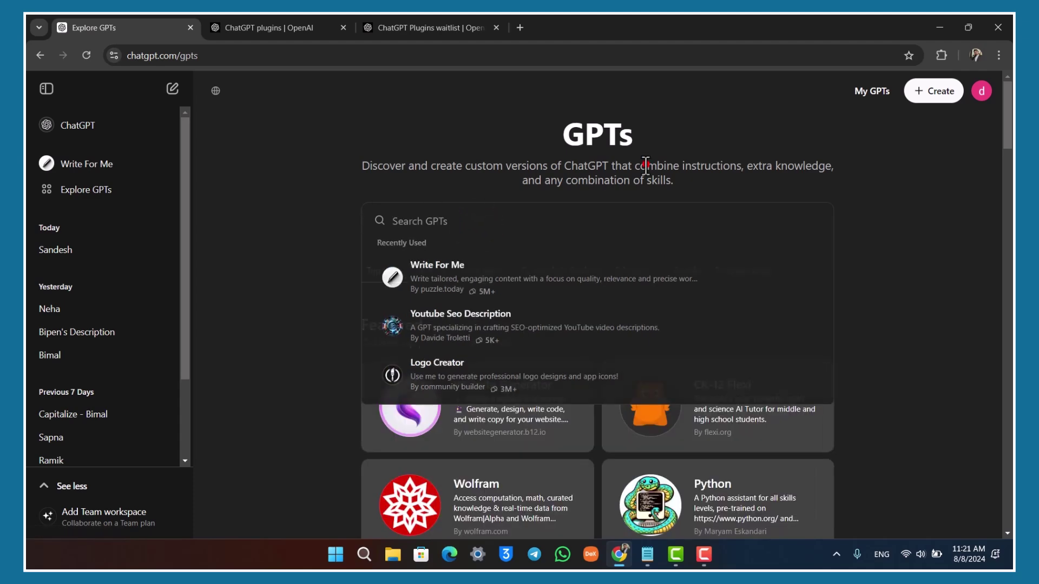
pyautogui.click(634, 166)
pyautogui.scroll(-5, 914, 307)
pyautogui.scroll(-3, 914, 308)
pyautogui.scroll(-2, 912, 325)
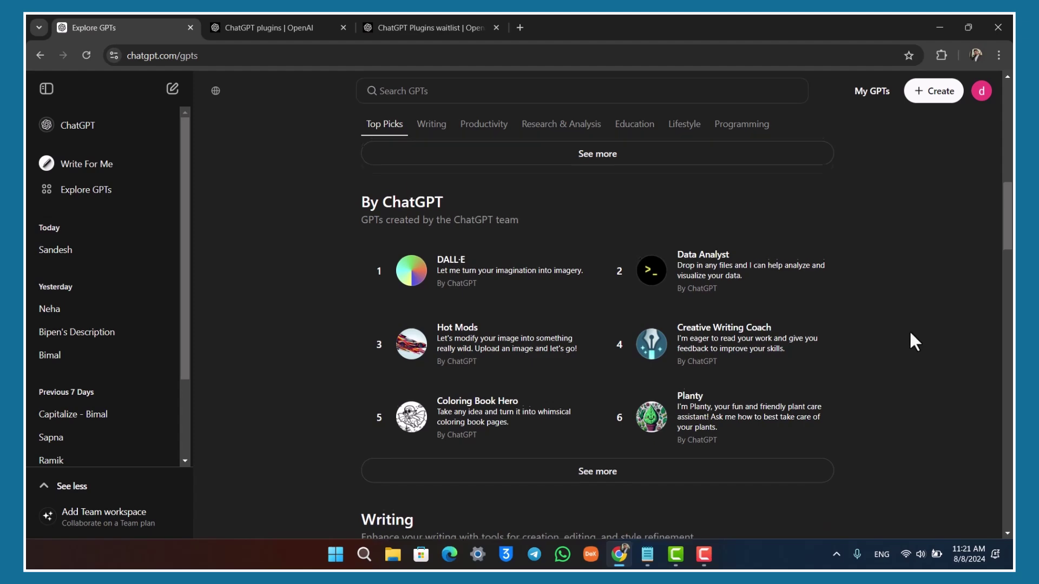
pyautogui.scroll(5, 909, 330)
pyautogui.scroll(5, 908, 331)
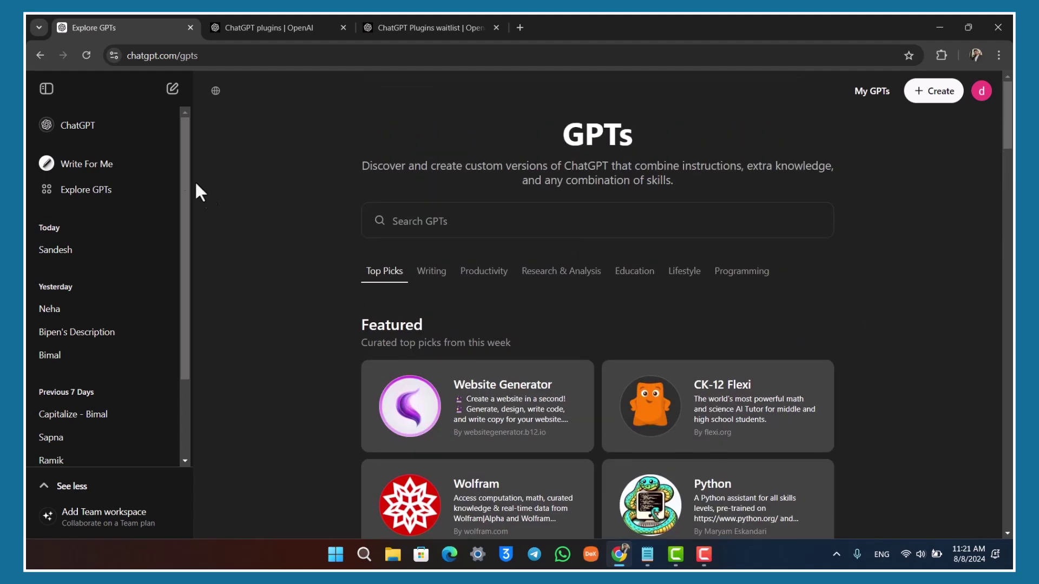
pyautogui.click(171, 88)
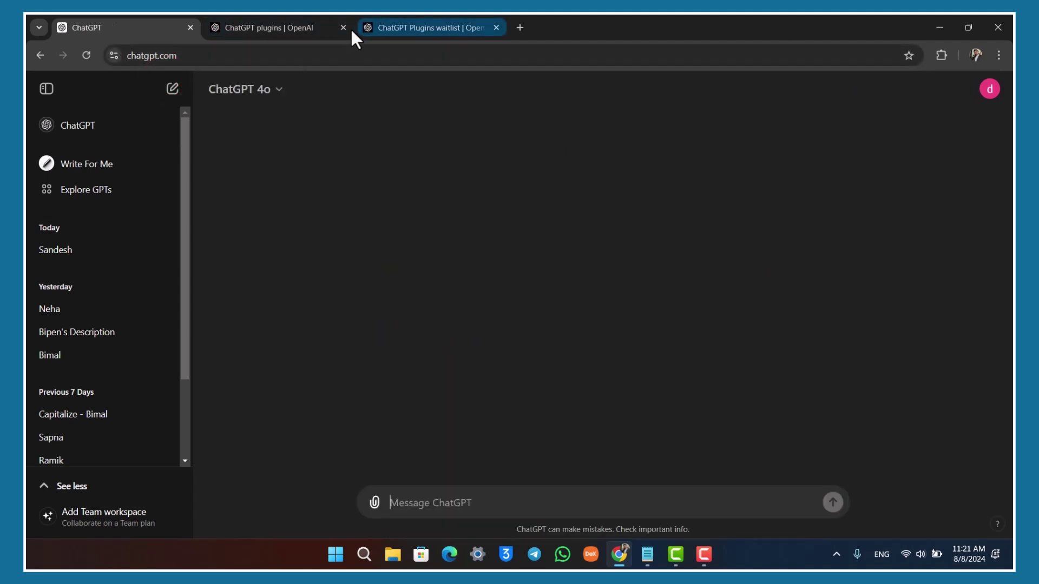
# Step: Close the ChatGPT Plugins and Plugins waitlist tabs, then minimize the browser
pyautogui.click(268, 27)
pyautogui.click(343, 28)
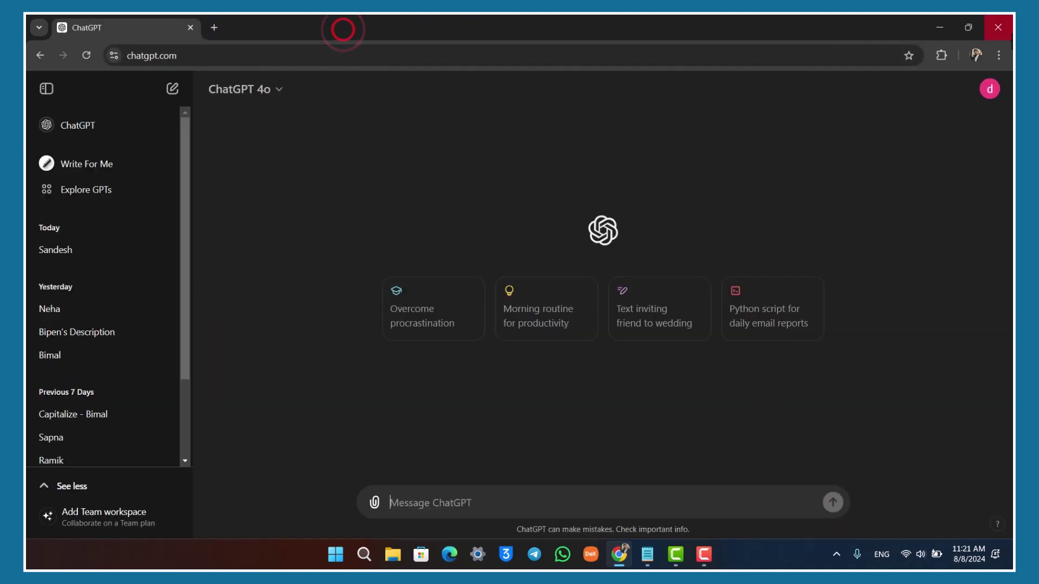
pyautogui.click(937, 27)
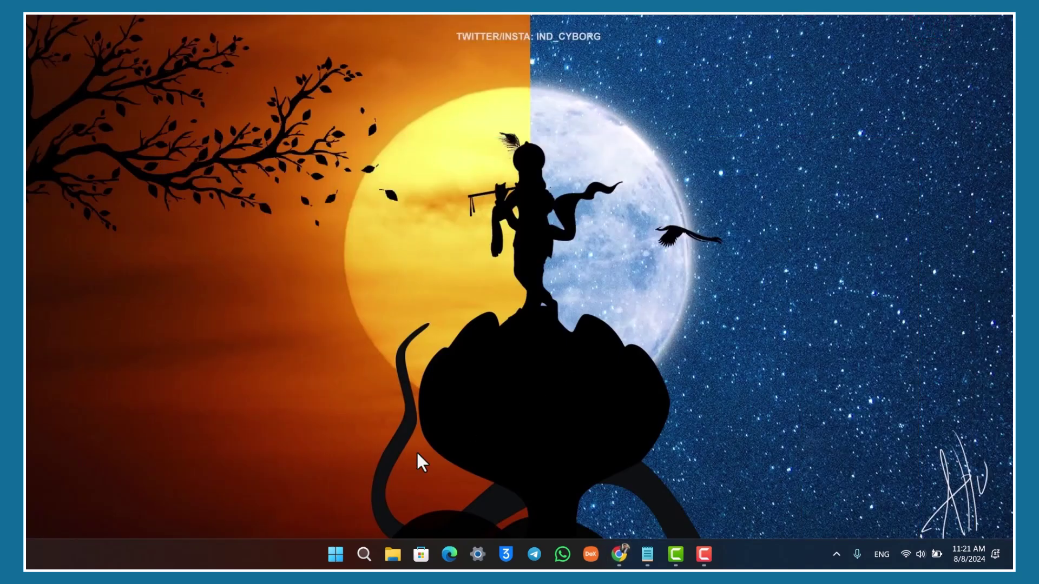